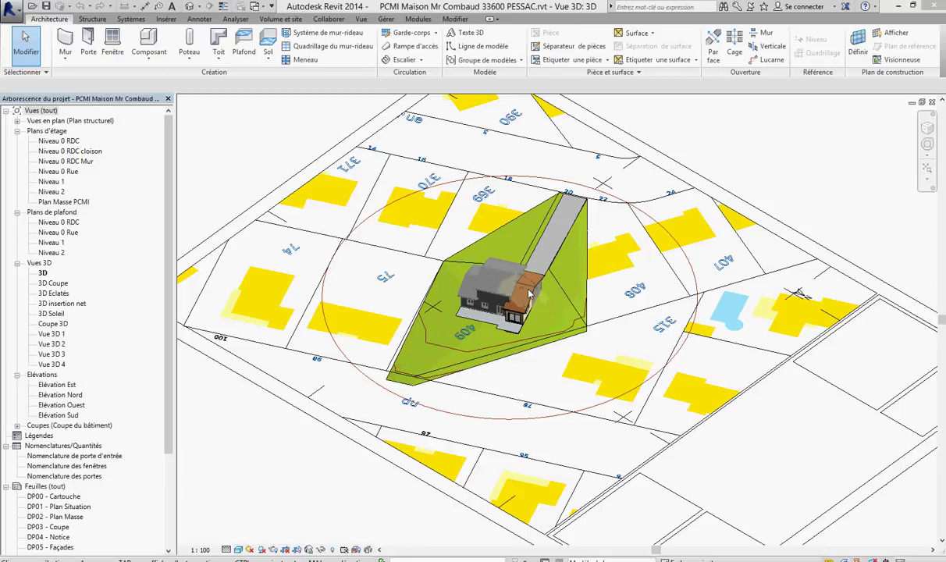
Zoom in on the house and its green site parcel in the 3D view.
scroll(528, 295, "up", 3)
scroll(527, 304, "up", 4)
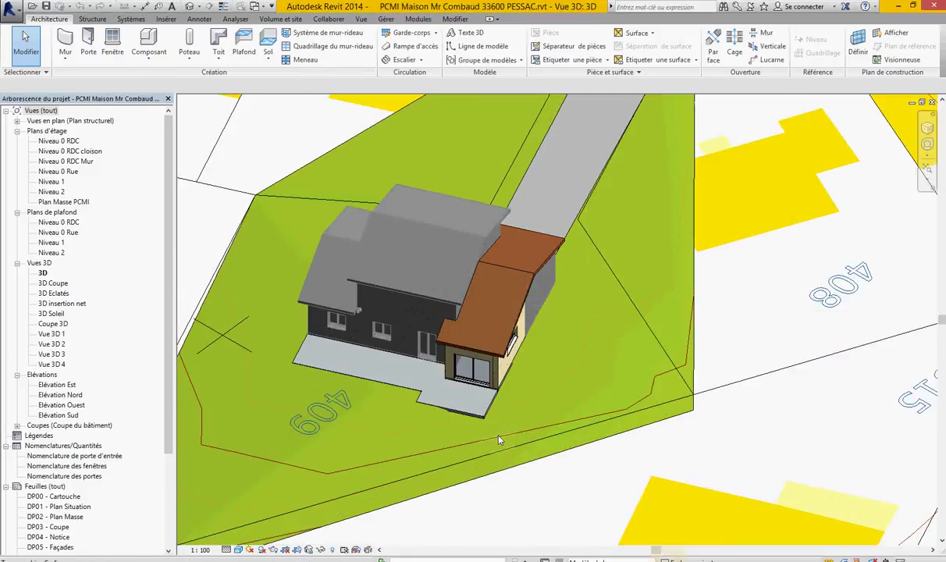
Displace the glazed garage door out from its wall.
left_click(480, 386)
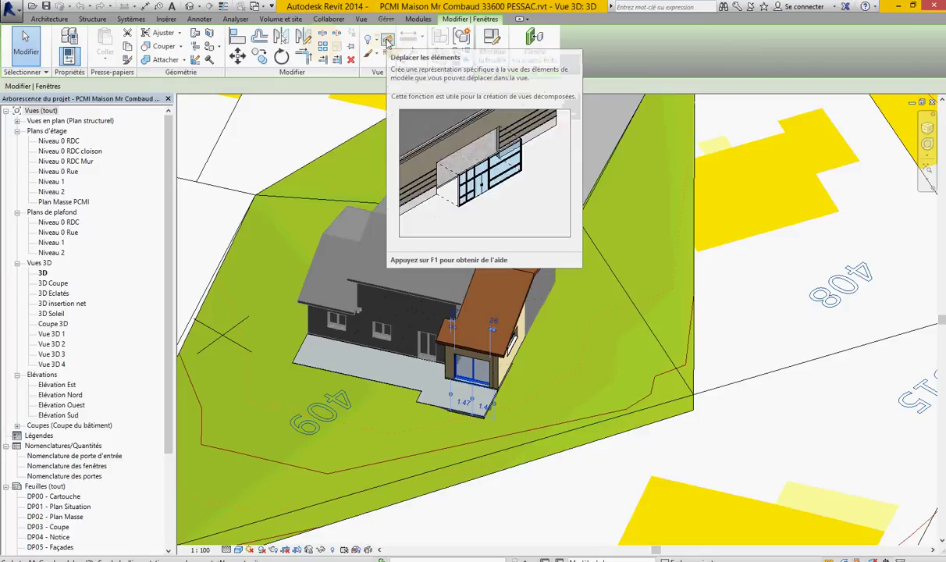
left_click(387, 43)
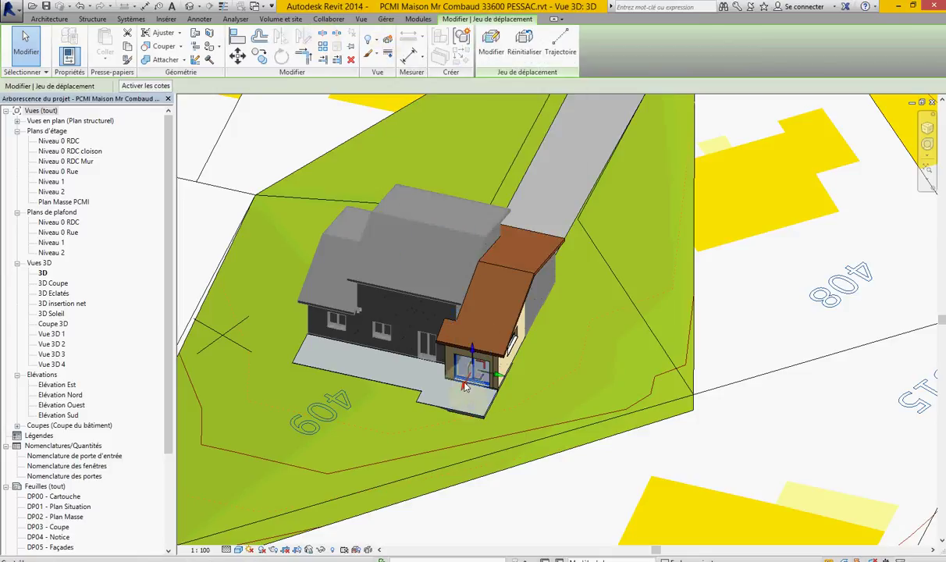
left_click_drag(446, 422, 445, 367)
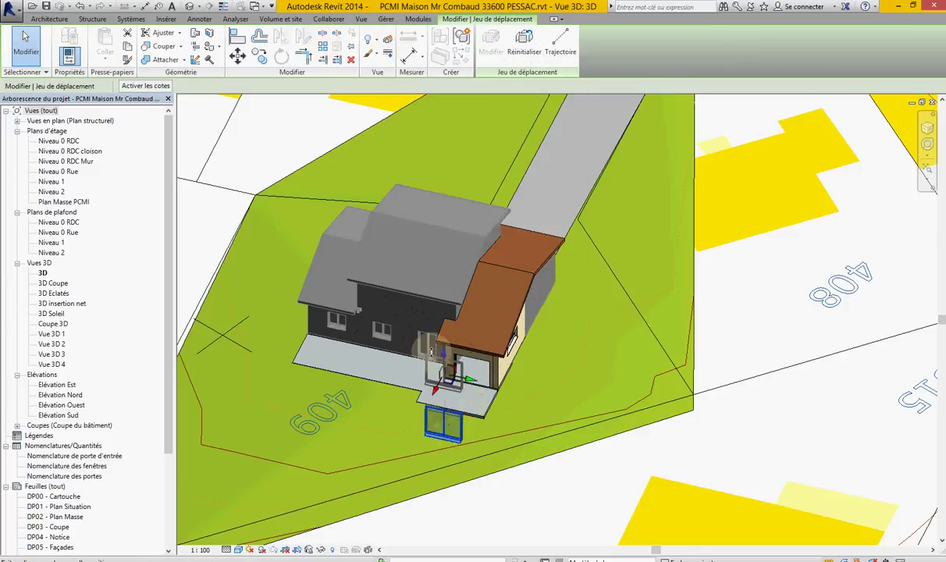
Displace the garage wall window out onto the lawn.
left_click(513, 348)
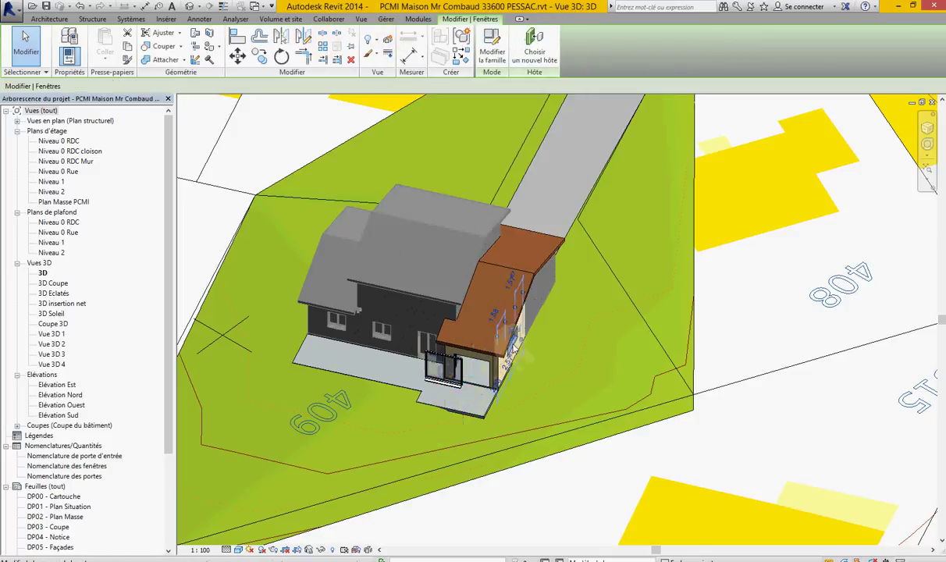
left_click(389, 40)
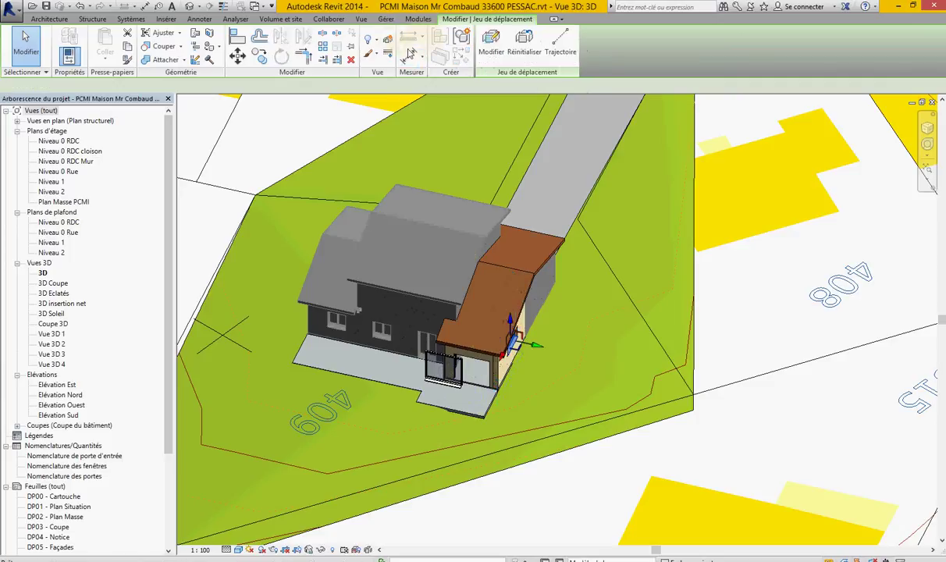
mouse_move(528, 349)
left_mouse_down()
mouse_move(612, 347)
mouse_move(603, 304)
left_mouse_up()
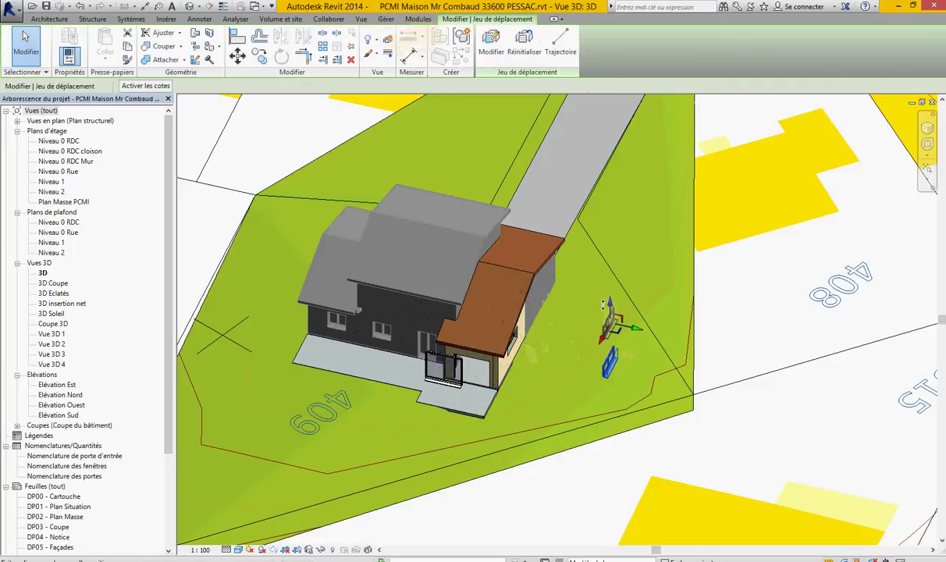
Displace the garage side wall out onto the lawn.
left_click(508, 367)
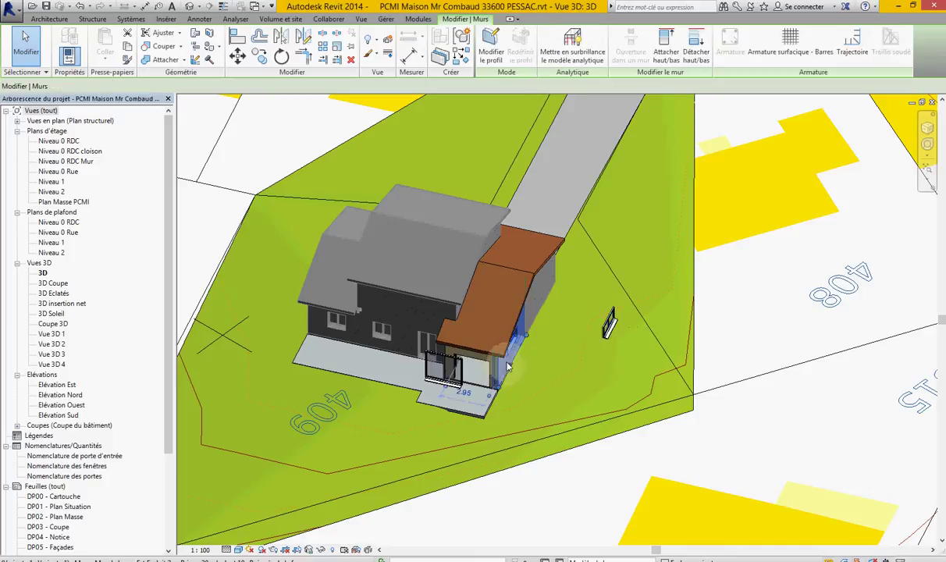
left_click(387, 41)
left_click_drag(503, 320, 586, 343)
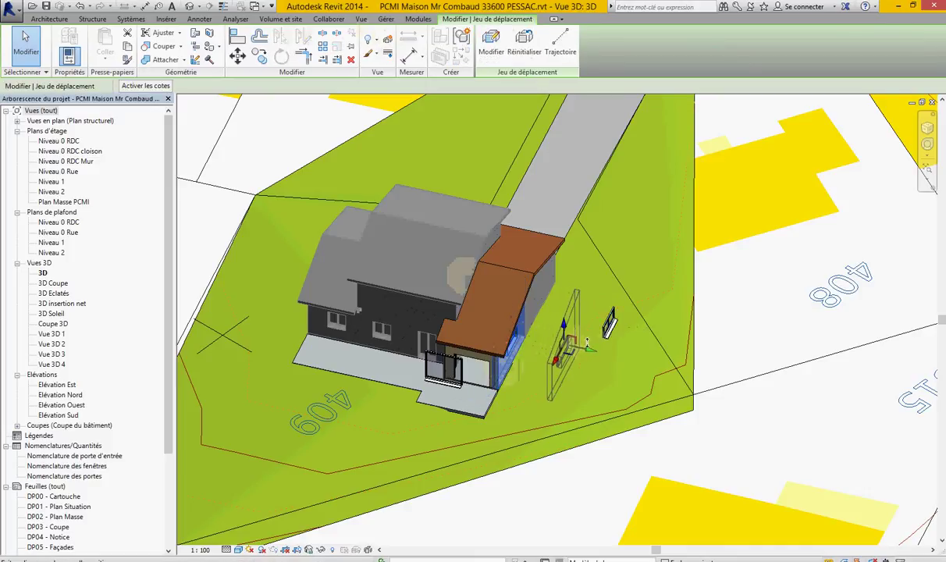
Shift the front garage wall away from the house as a displaced element.
left_click(488, 373)
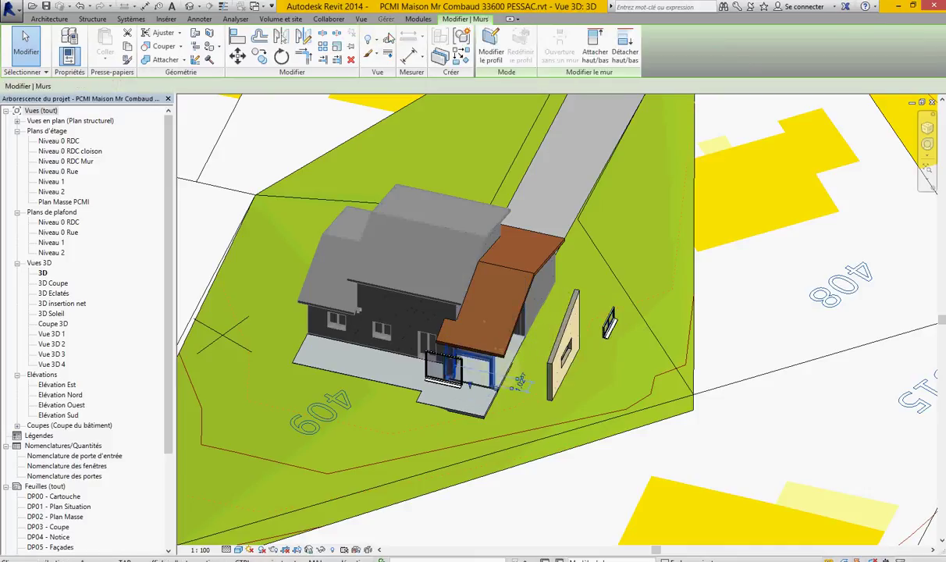
left_click(387, 40)
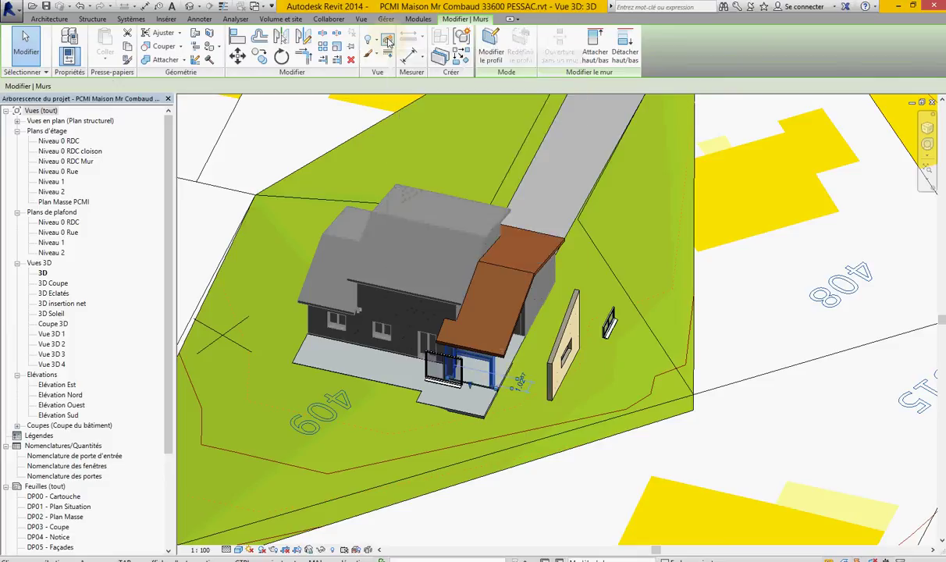
left_click_drag(476, 365, 486, 380)
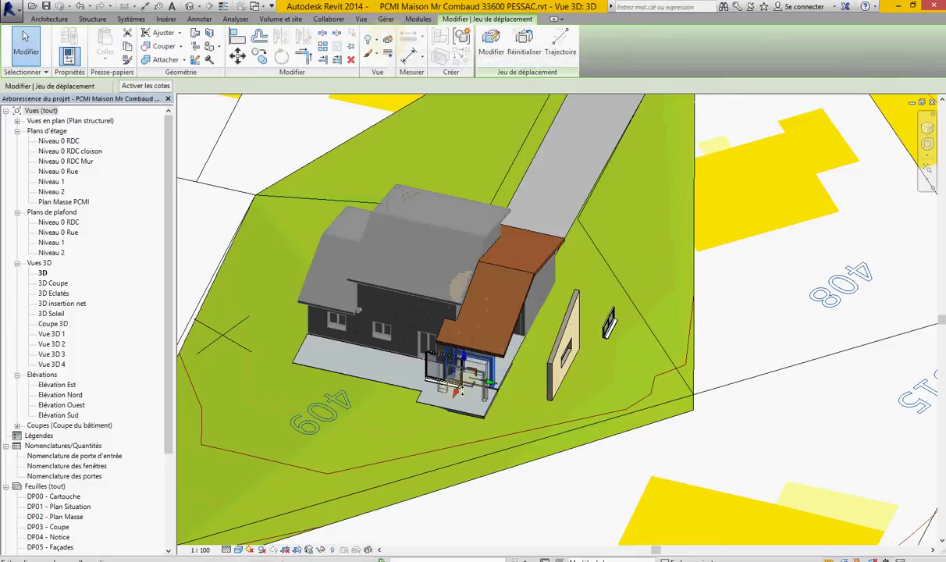
Raise the brown garage roof above its walls.
left_click(492, 300)
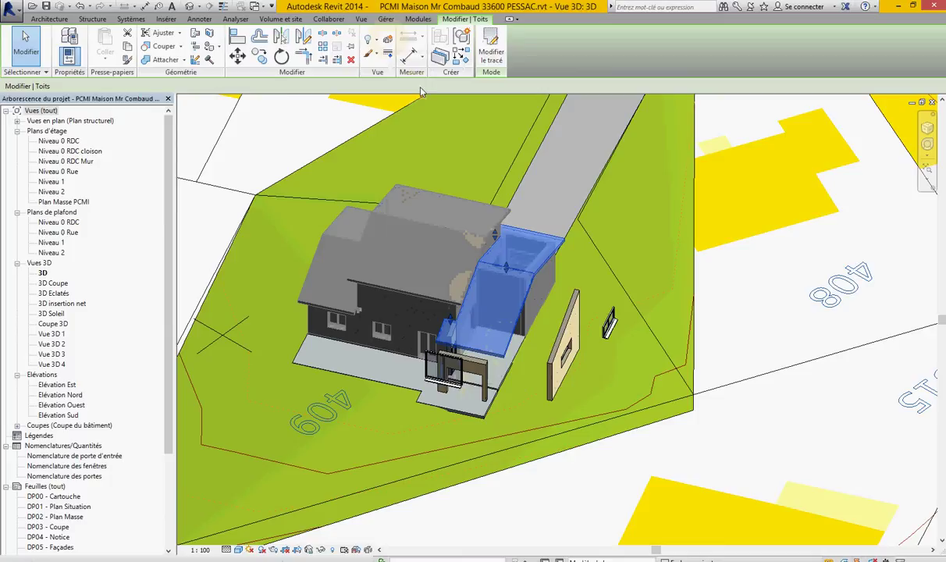
left_click(378, 44)
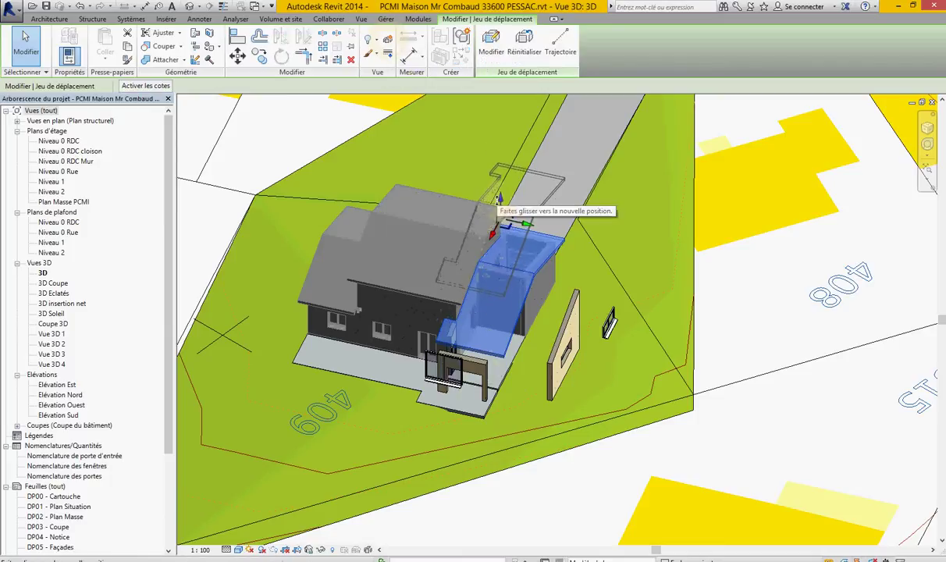
left_click_drag(501, 265, 501, 207)
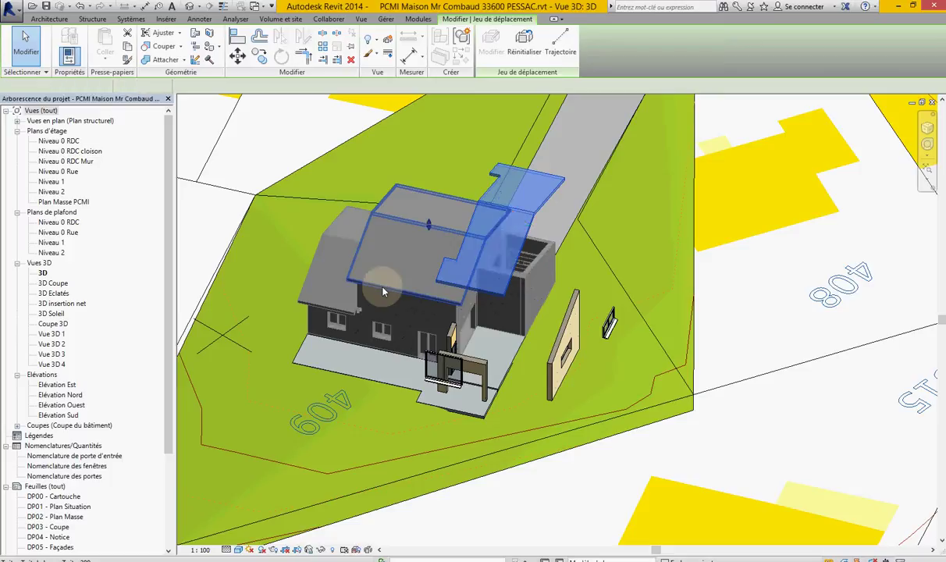
Raise the main house roof above the house walls.
left_click(363, 272)
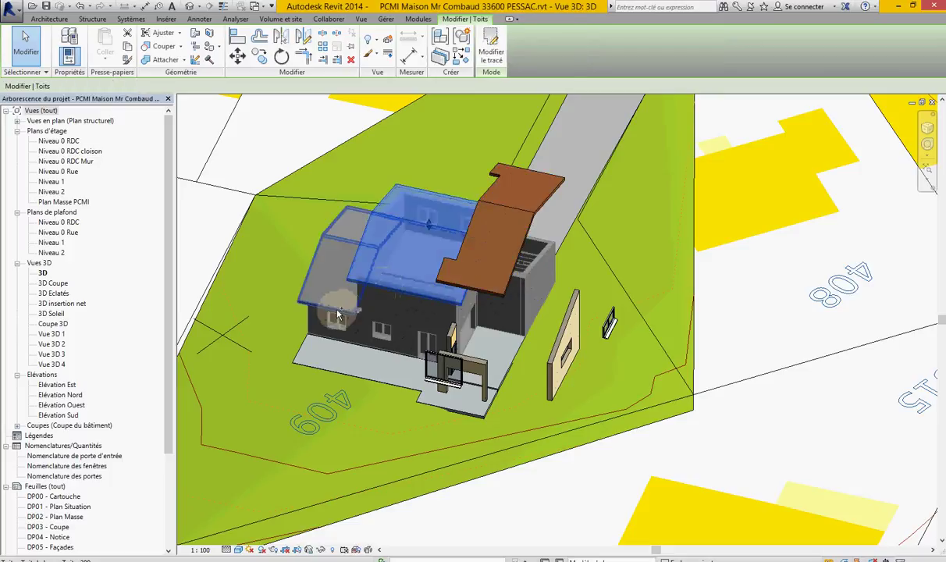
left_click(385, 44)
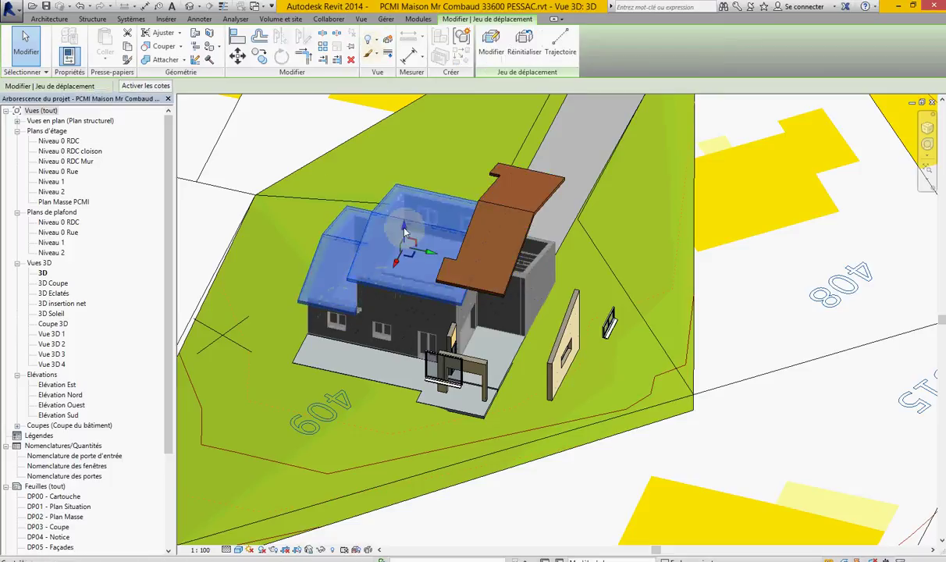
left_click_drag(402, 207, 404, 156)
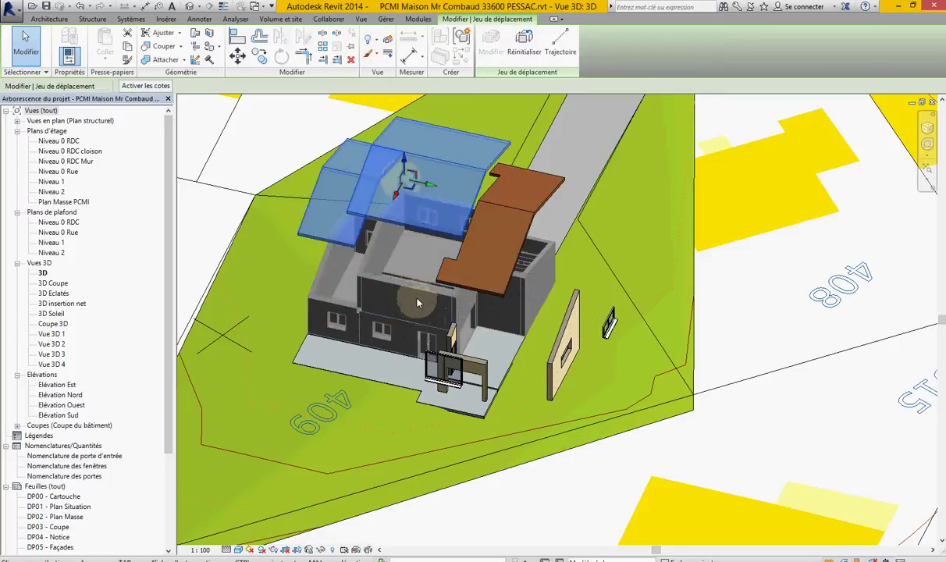
Displace the three front ground-floor walls with their windows out as one exploded set.
left_click(395, 274)
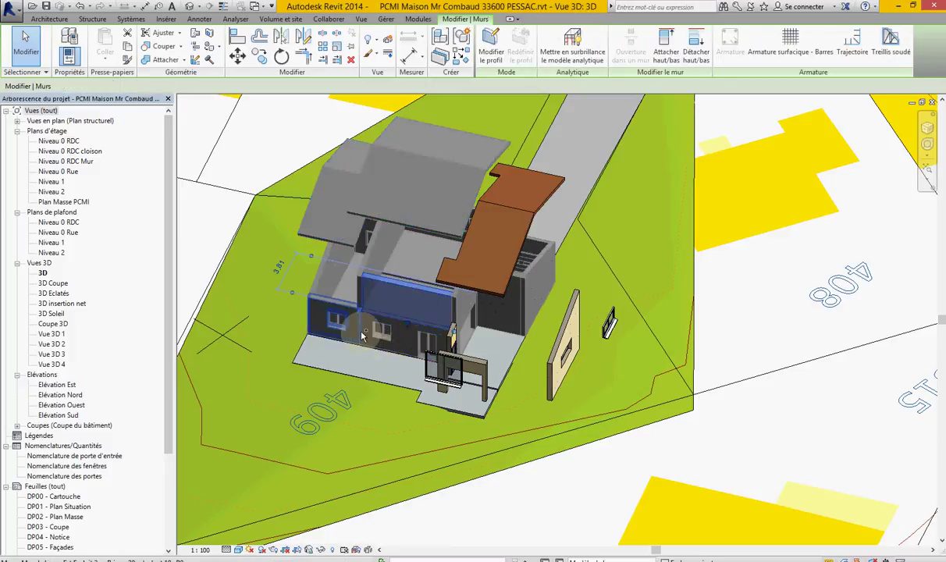
left_click(362, 336, "ctrl")
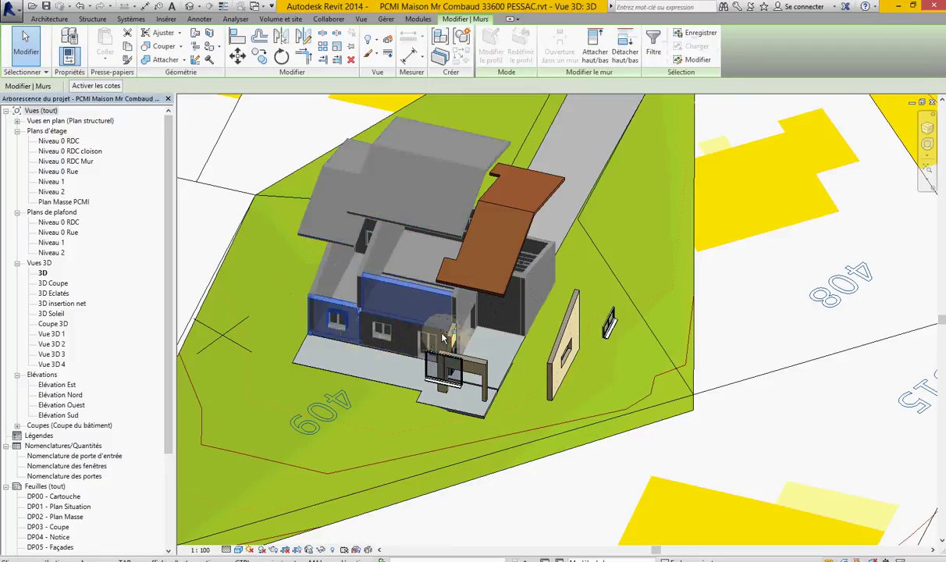
left_click(439, 339, "ctrl")
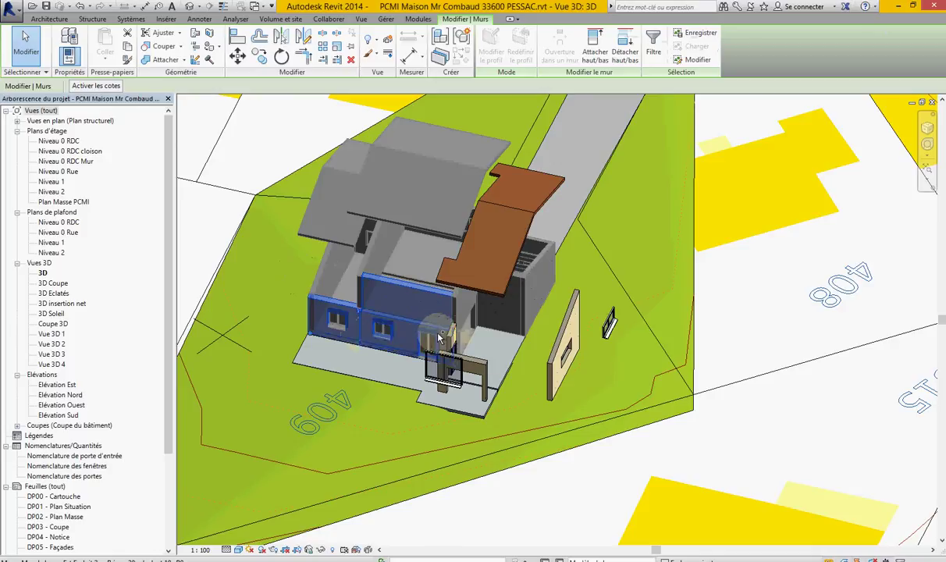
left_click(388, 42)
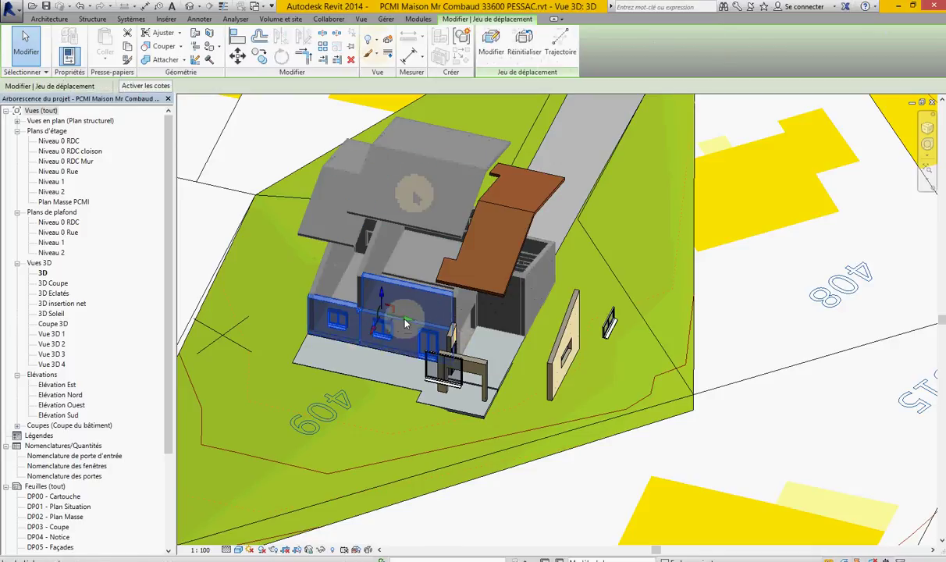
mouse_move(391, 316)
left_mouse_down()
mouse_move(355, 367)
mouse_move(336, 355)
mouse_move(387, 316)
left_mouse_up()
left_click(559, 43)
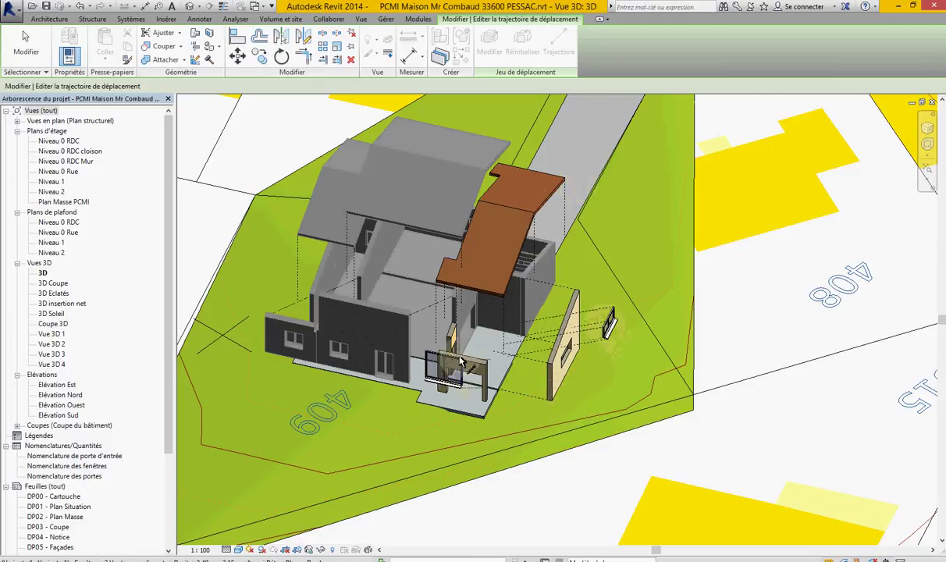
Add dashed path lines from the displaced door assembly and door frame.
left_click(427, 355)
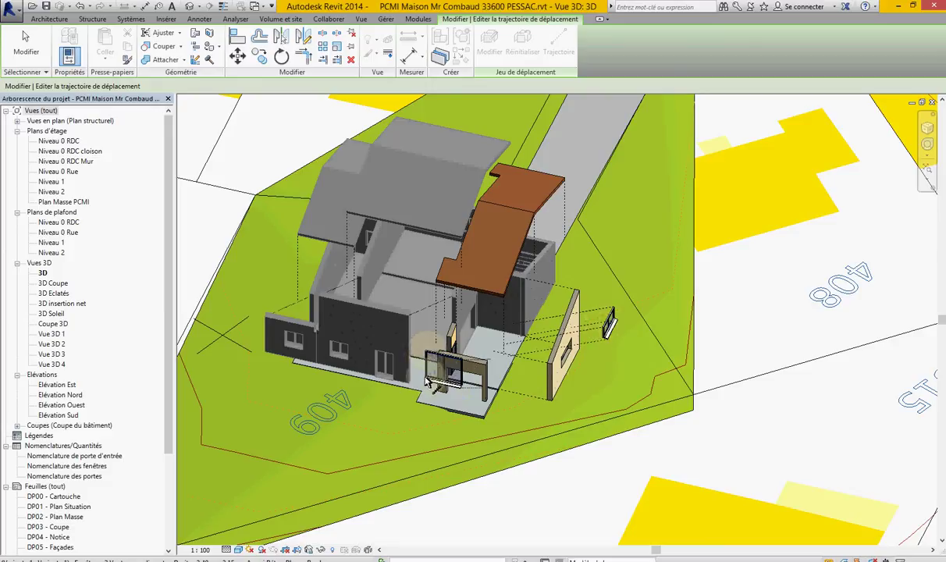
mouse_move(428, 369)
middle_mouse_down("shift")
mouse_move(448, 359)
mouse_move(414, 282)
middle_mouse_up("shift")
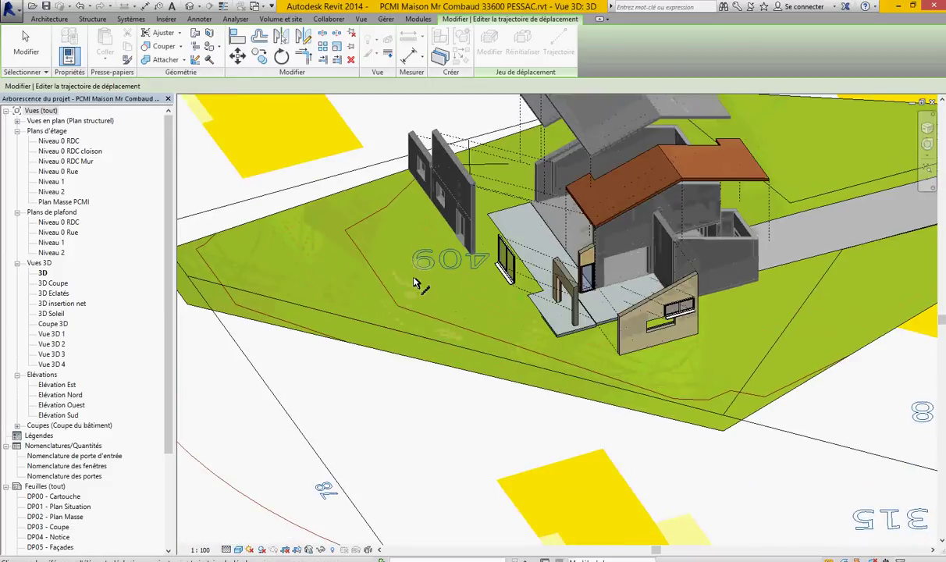
scroll(418, 284, "down", 3)
scroll(464, 277, "up", 3)
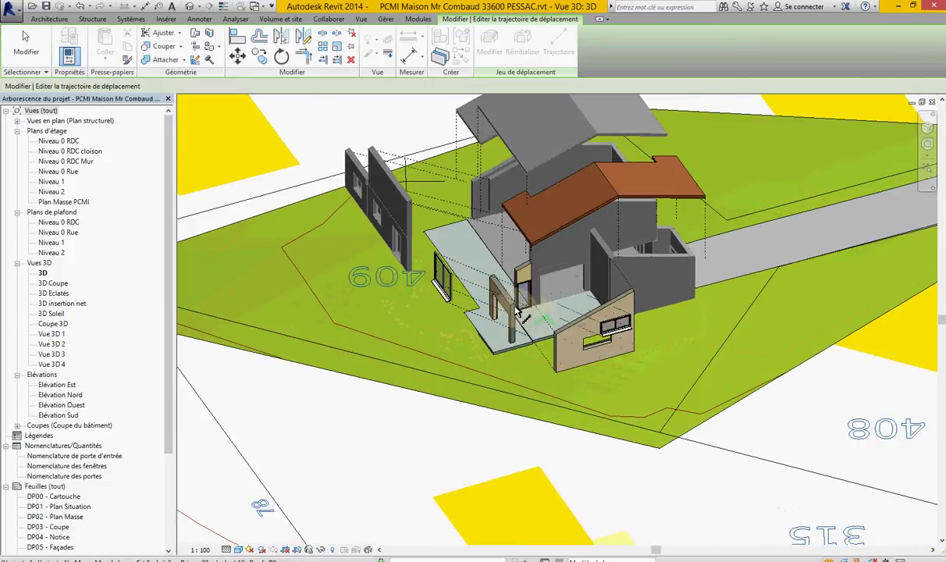
left_click(511, 340)
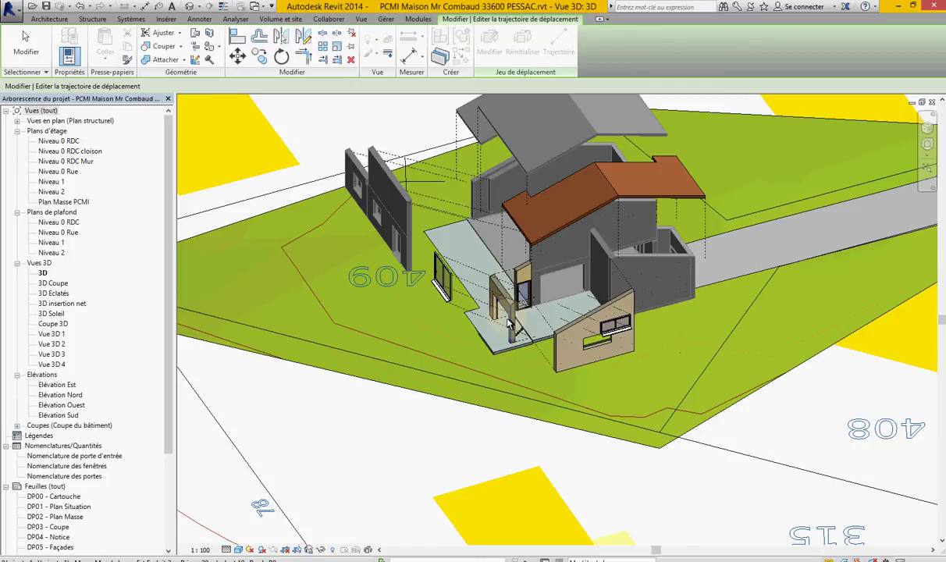
Orbit and zoom around the exploded house to check the path lines.
scroll(508, 322, "up", 3)
scroll(510, 308, "up", 2)
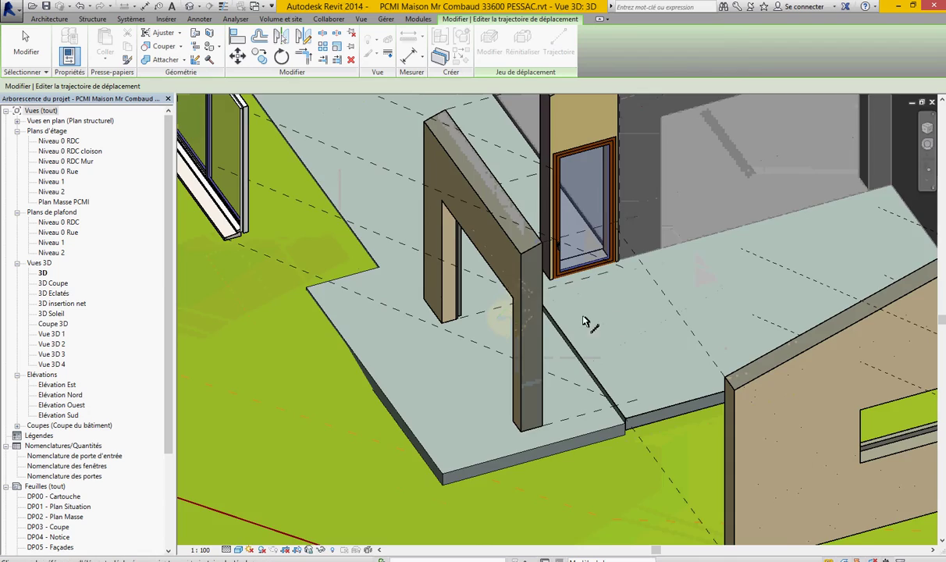
scroll(586, 323, "down", 5)
mouse_move(590, 295)
middle_mouse_down("shift")
mouse_move(481, 330)
mouse_move(598, 292)
mouse_move(221, 228)
middle_mouse_up("shift")
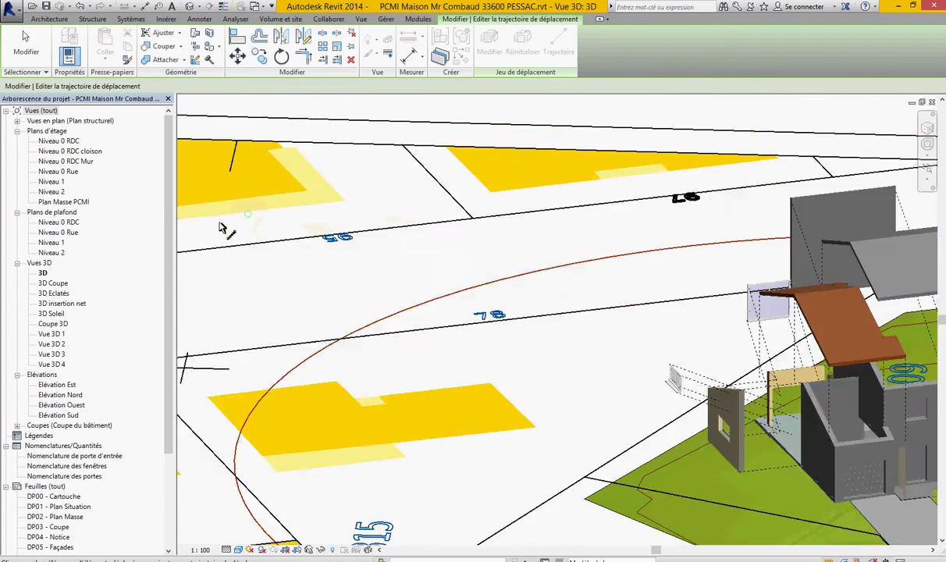
scroll(221, 228, "down", 3)
scroll(582, 267, "up", 2)
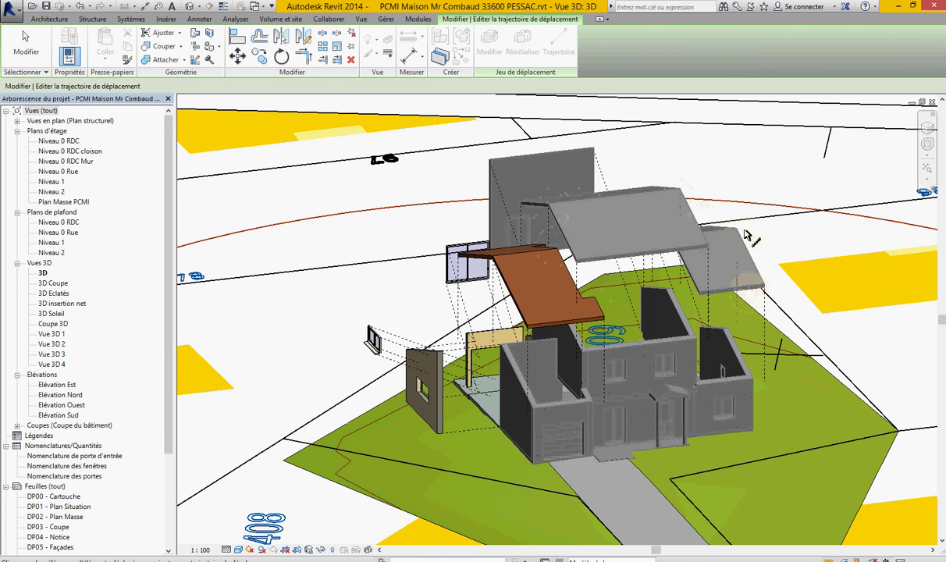
scroll(546, 313, "down", 3)
mouse_move(546, 312)
middle_mouse_down("shift")
mouse_move(602, 336)
mouse_move(691, 323)
mouse_move(724, 289)
mouse_move(771, 309)
mouse_move(781, 327)
middle_mouse_up("shift")
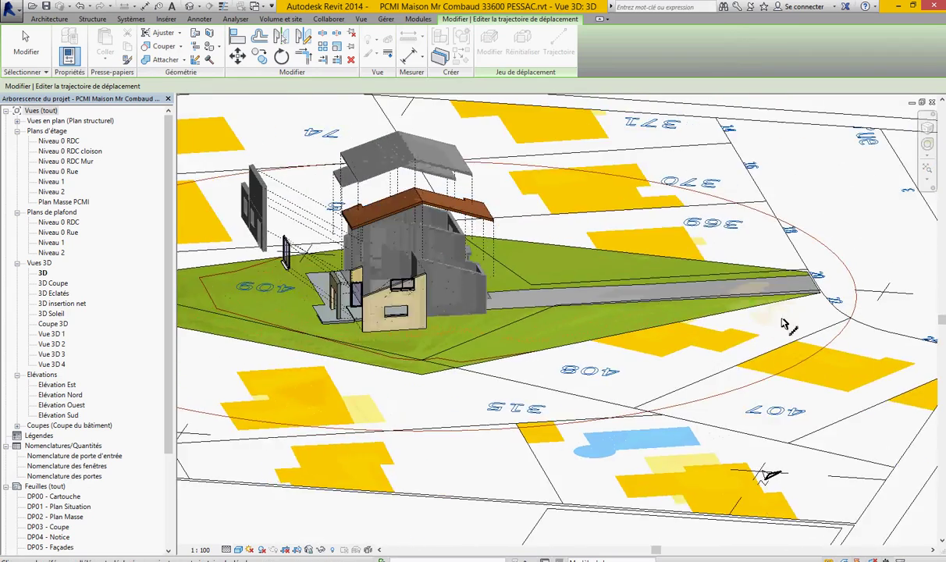
scroll(781, 327, "down", 5)
scroll(496, 312, "up", 6)
scroll(496, 312, "up", 2)
scroll(495, 312, "down", 2)
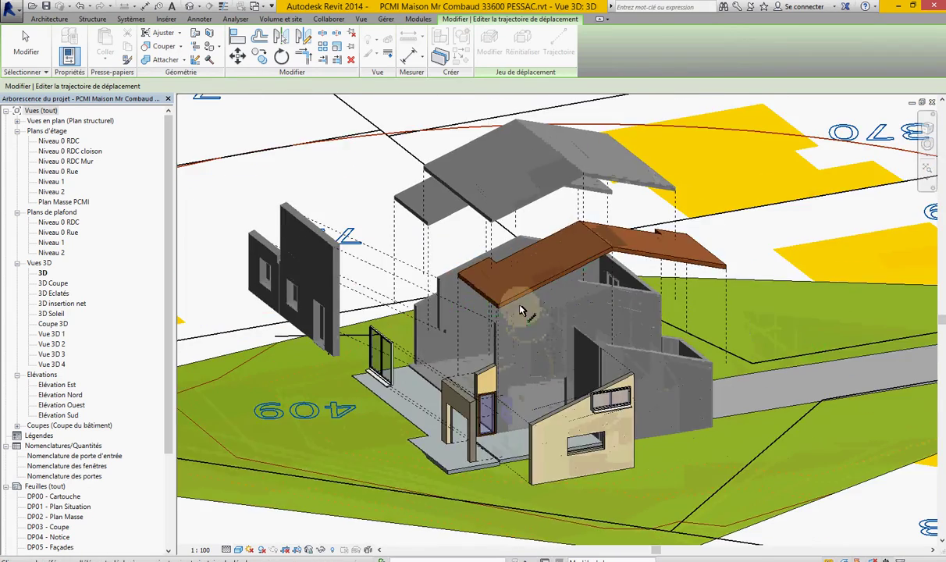
scroll(515, 302, "down", 3)
scroll(335, 253, "up", 2)
Finish displacement path editing and zoom to frame the exploded house.
key("Escape")
scroll(316, 246, "up", 3)
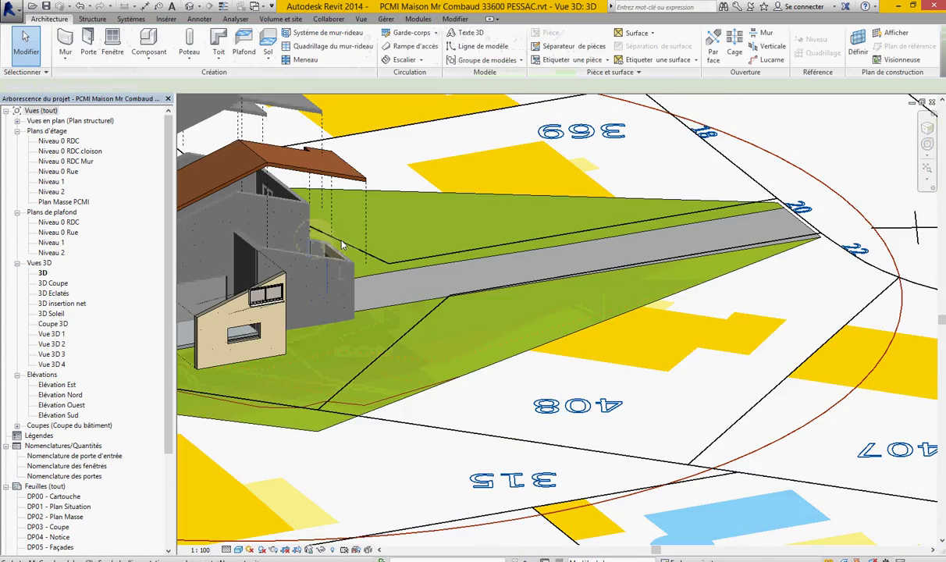
scroll(475, 264, "down", 5)
scroll(475, 265, "up", 4)
scroll(419, 334, "up", 1)
scroll(420, 334, "up", 1)
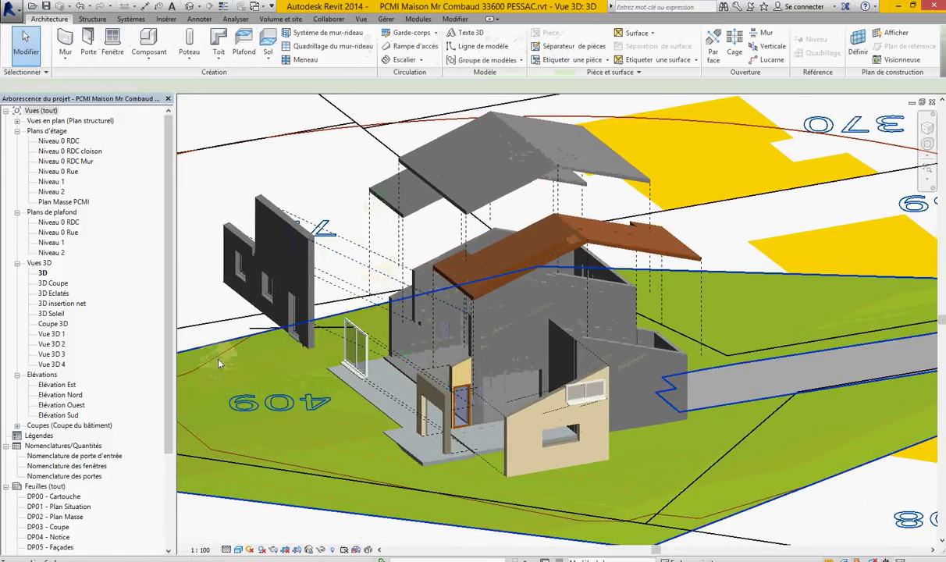
Render the exploded 3D view with the Qualité moyenne (medium) quality preset.
left_click(280, 551)
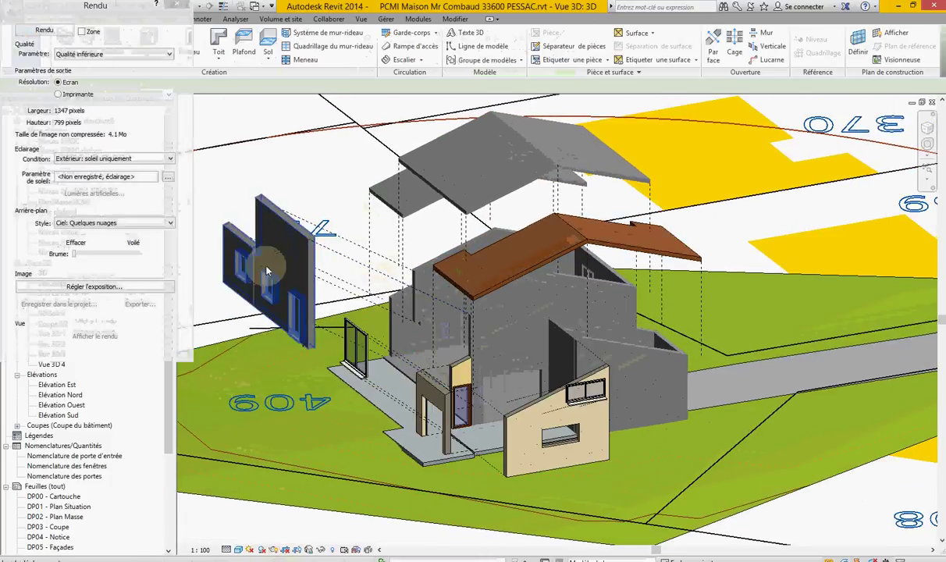
left_click(117, 55)
left_click(107, 79)
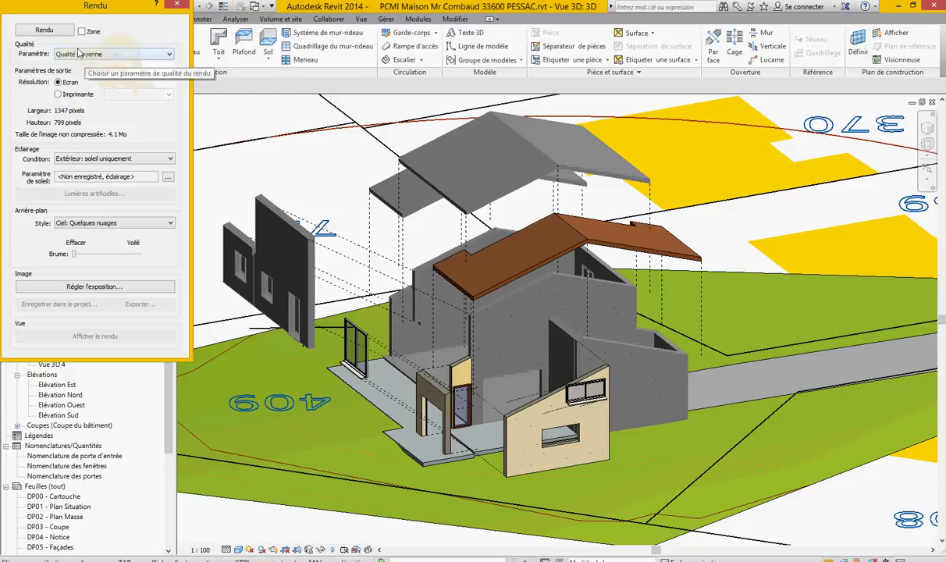
left_click(45, 31)
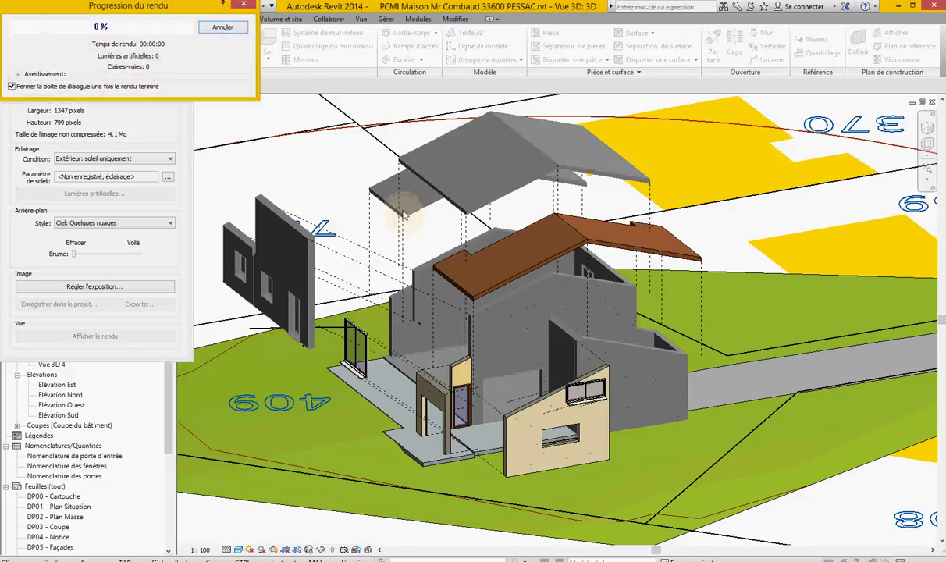